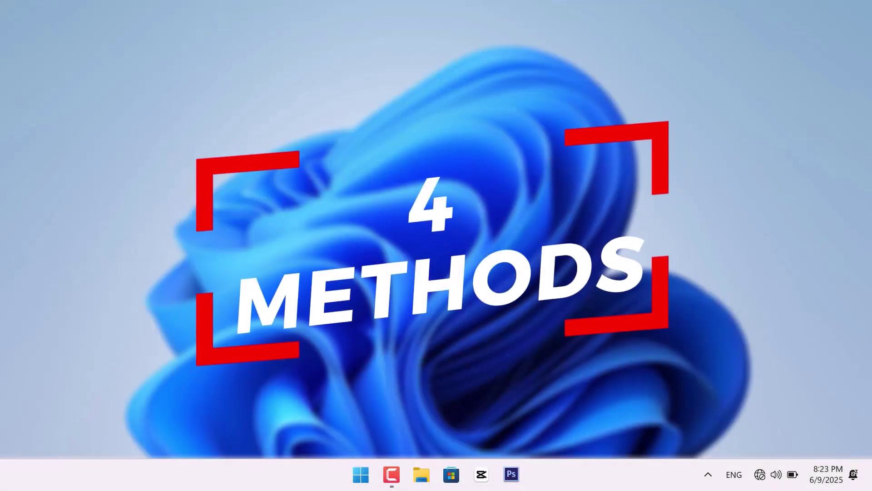
# Check Wi-Fi in Quick Settings, then launch services.msc from the Run box.
pyautogui.click(768, 474)
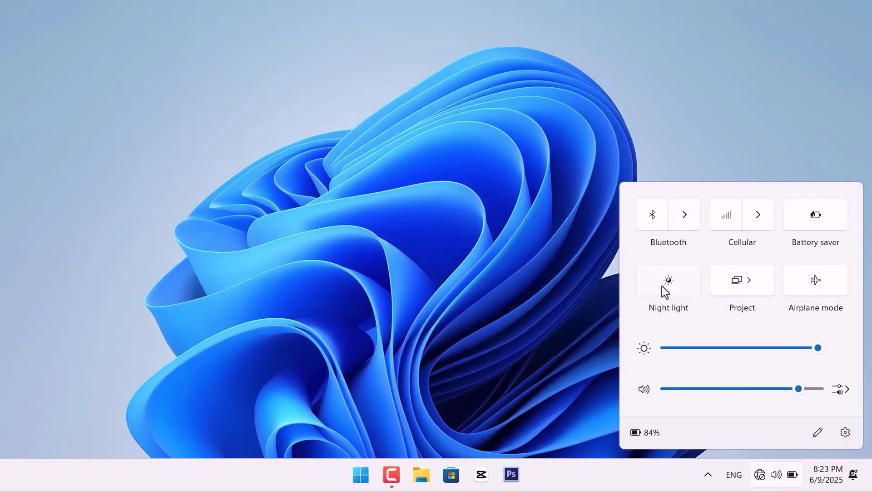
pyautogui.click(762, 475)
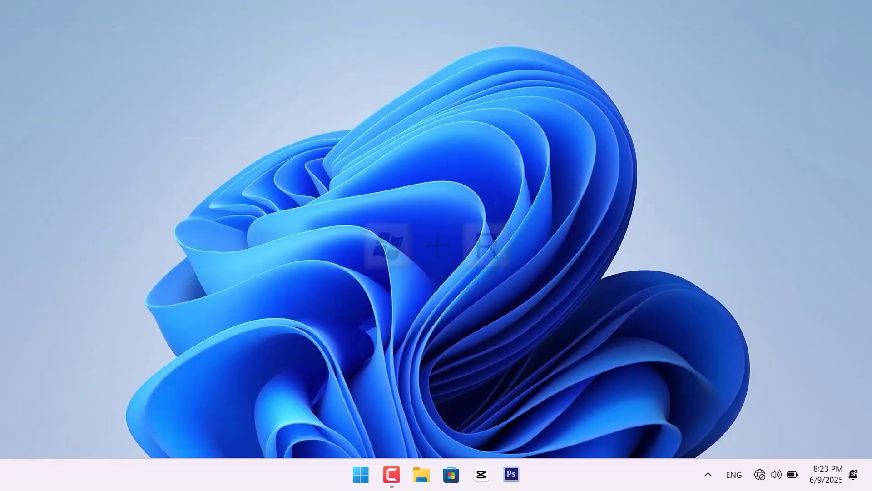
pyautogui.press('super+r')
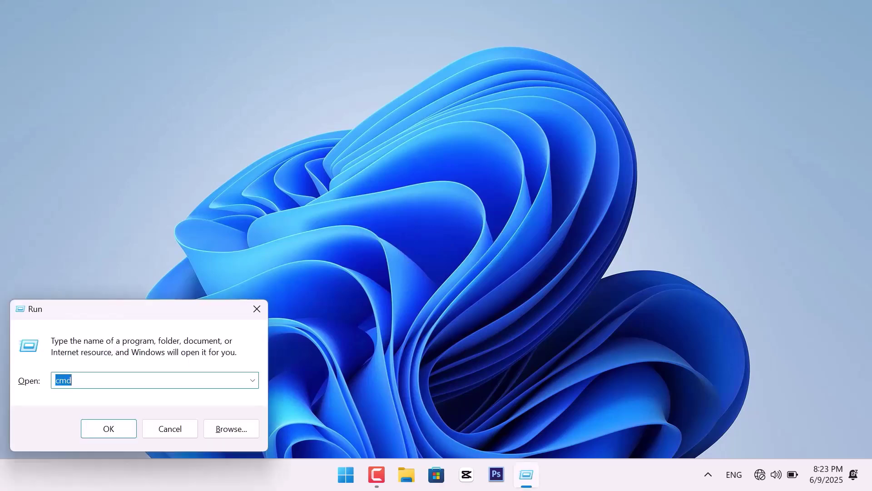
pyautogui.write('services')
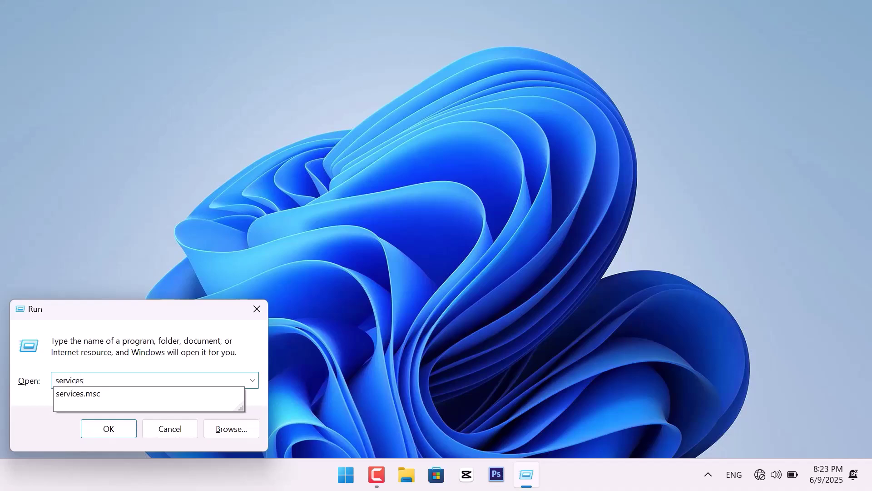
pyautogui.write('.msc')
pyautogui.press('Return')
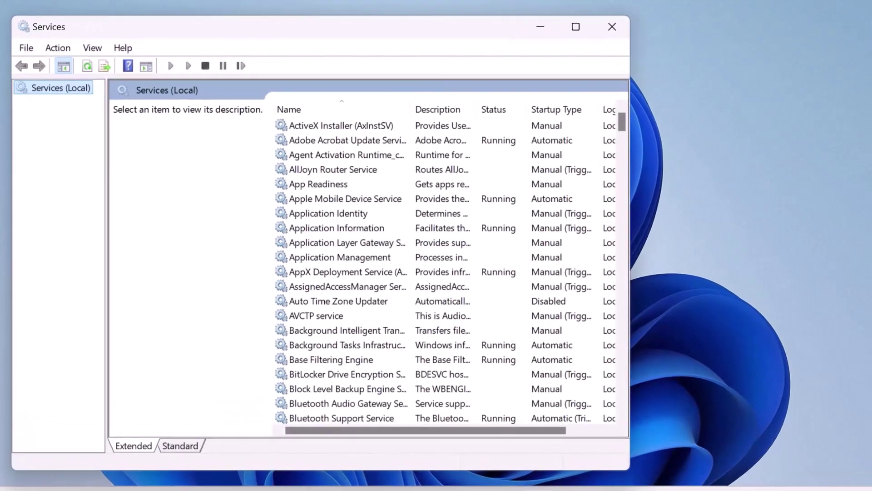
# Set WLAN AutoConfig to Automatic startup, start the service, and apply the change.
pyautogui.moveTo(601, 135); pyautogui.dragTo(637, 394)
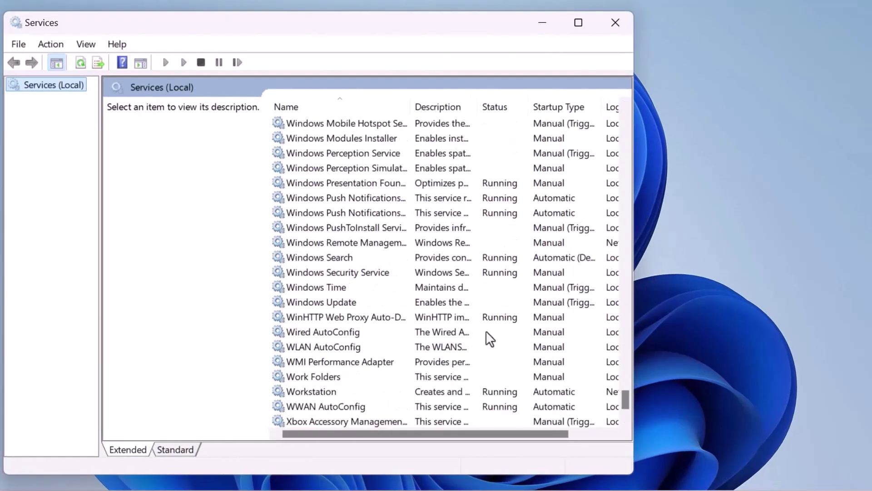
pyautogui.click(339, 348)
pyautogui.doubleClick(339, 348)
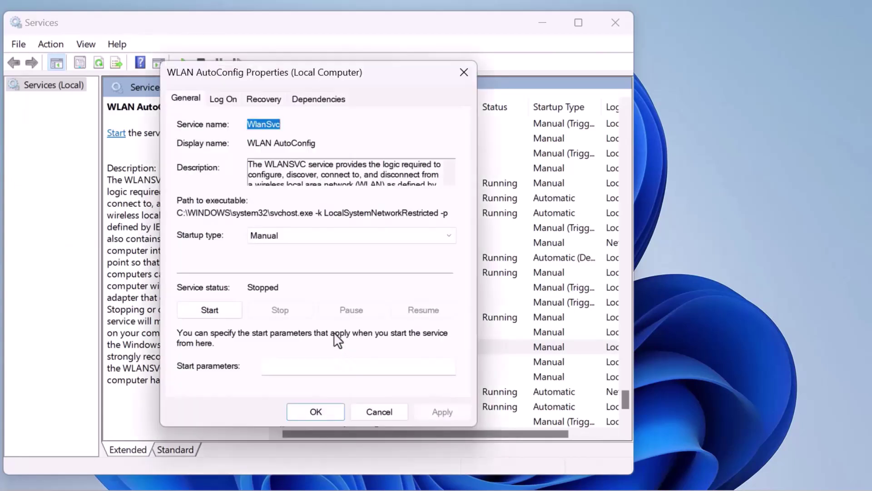
pyautogui.click(323, 234)
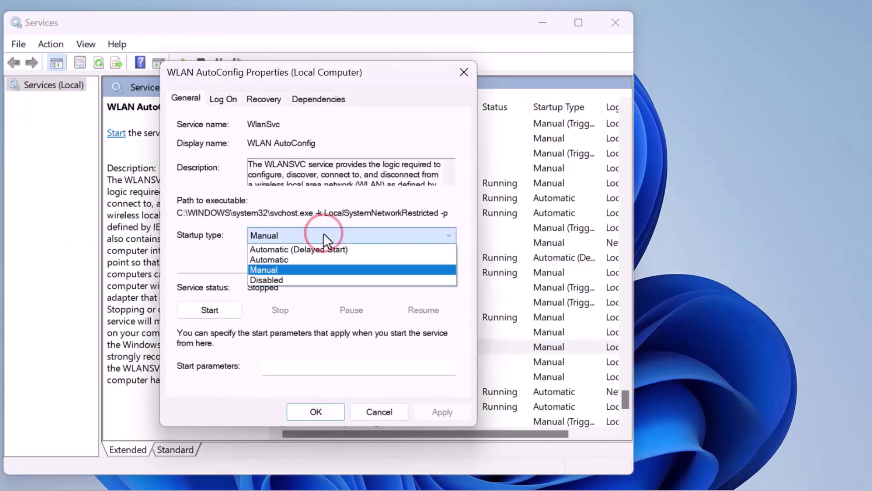
pyautogui.click(312, 258)
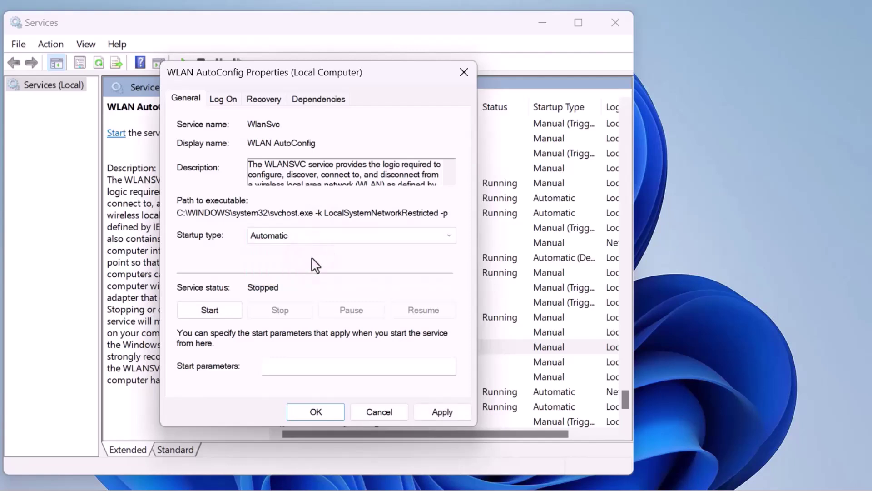
pyautogui.click(223, 307)
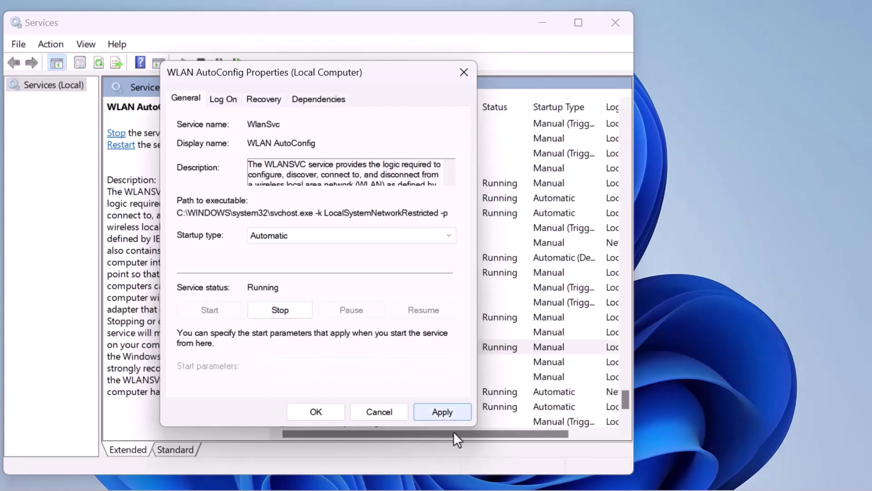
pyautogui.click(445, 415)
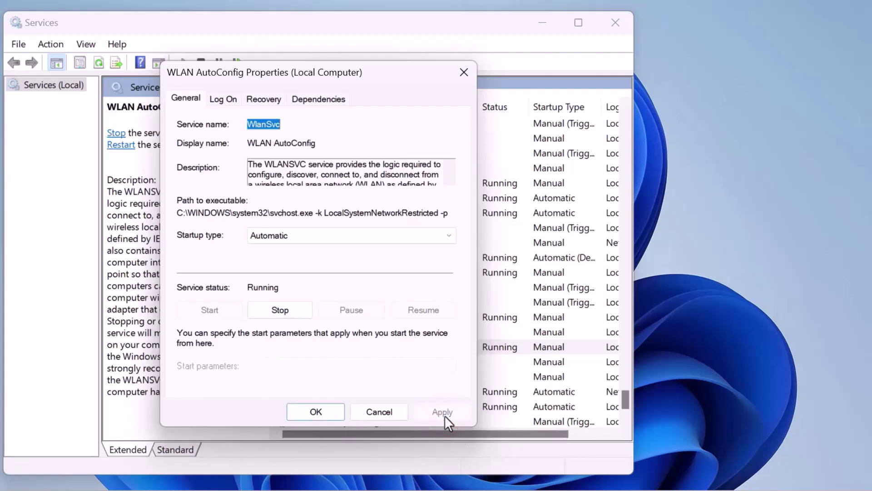
pyautogui.click(315, 407)
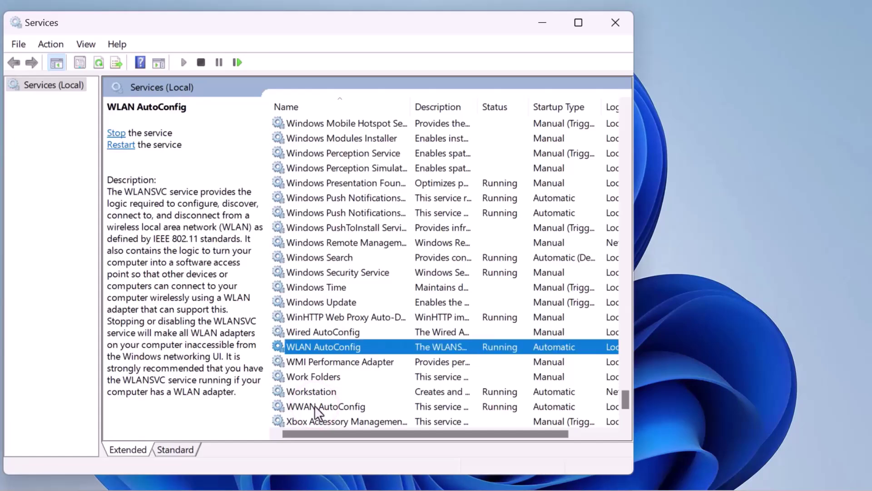
# Set Network Connections to Automatic startup, start it, and apply the change.
pyautogui.press('n')
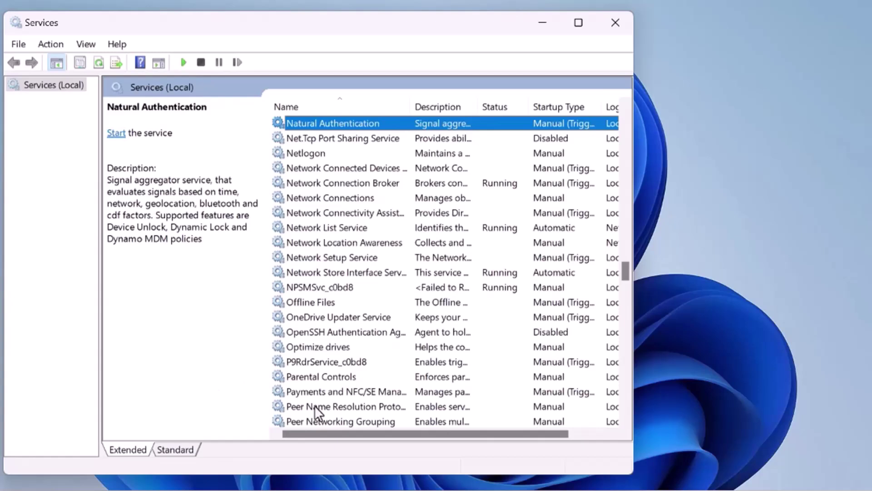
pyautogui.doubleClick(334, 196)
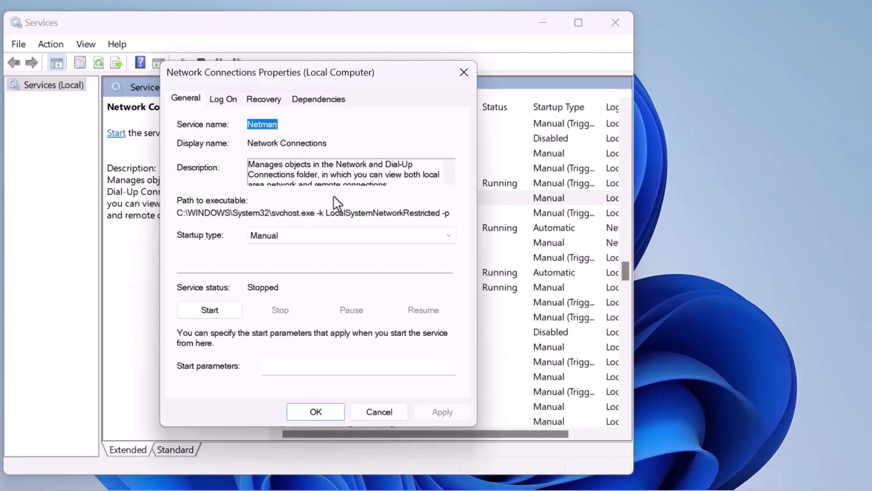
pyautogui.click(323, 233)
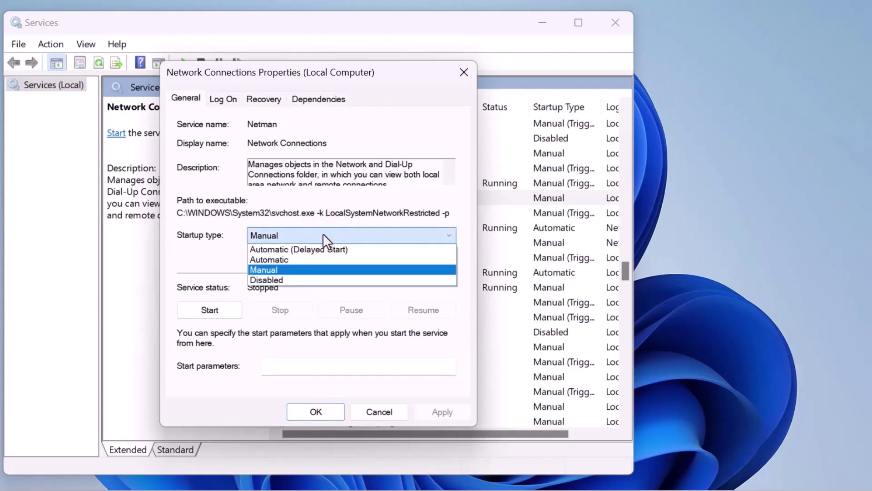
pyautogui.click(313, 258)
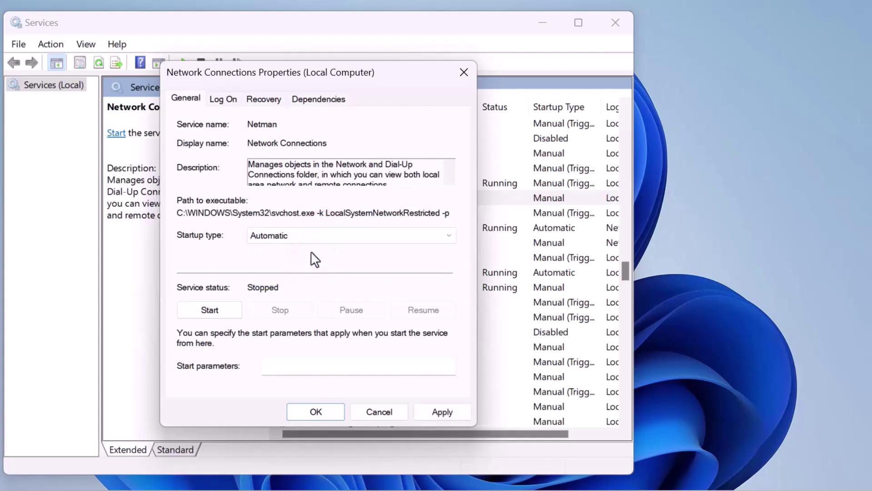
pyautogui.click(217, 314)
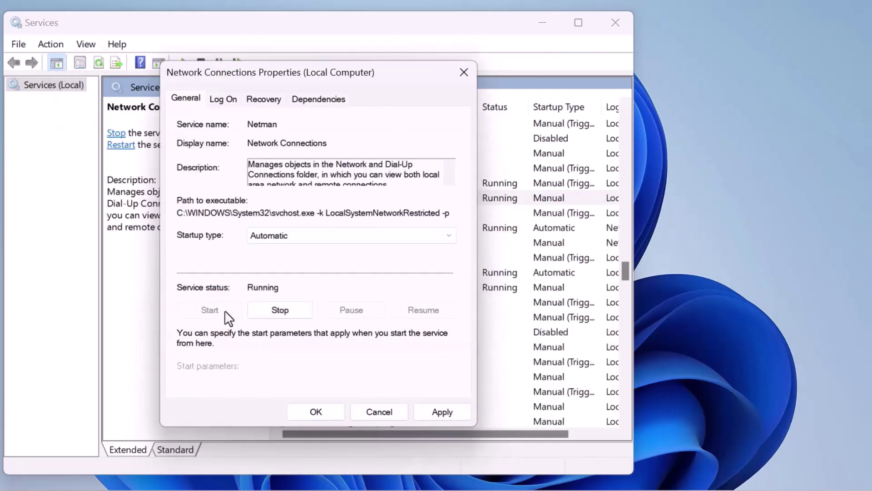
pyautogui.click(438, 410)
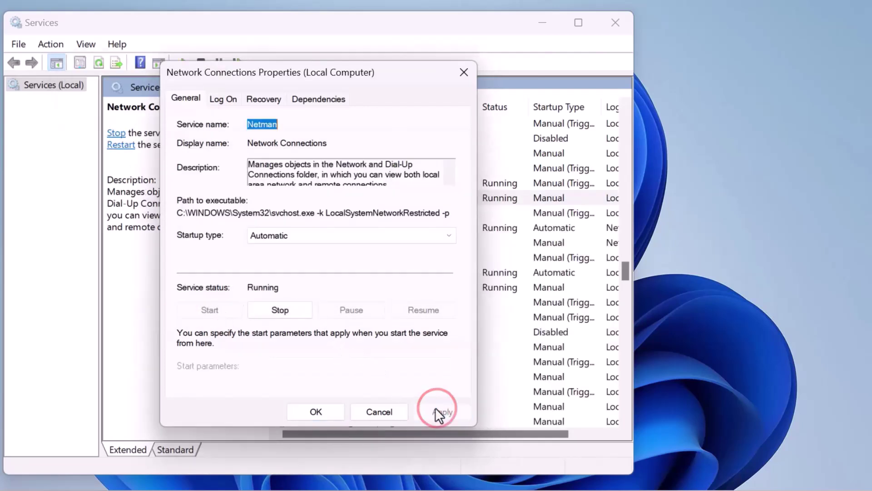
pyautogui.click(318, 411)
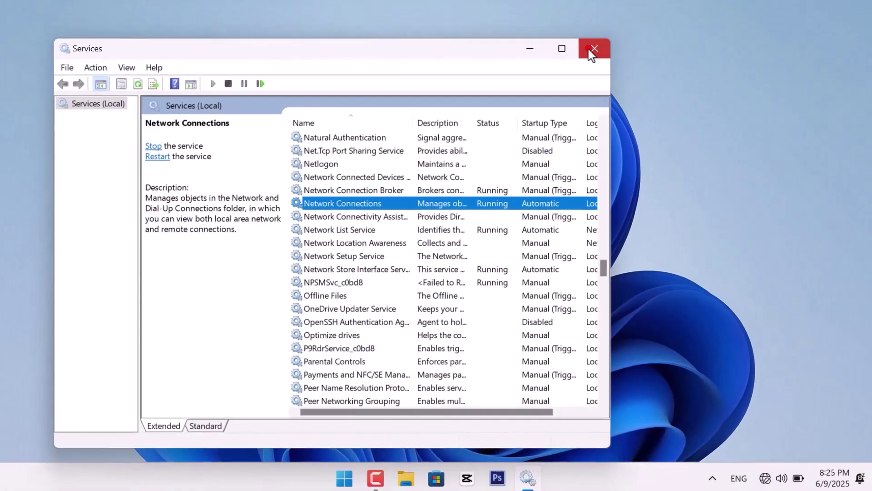
# Close the Services console and check Wi-Fi status in Quick Settings.
pyautogui.click(609, 28)
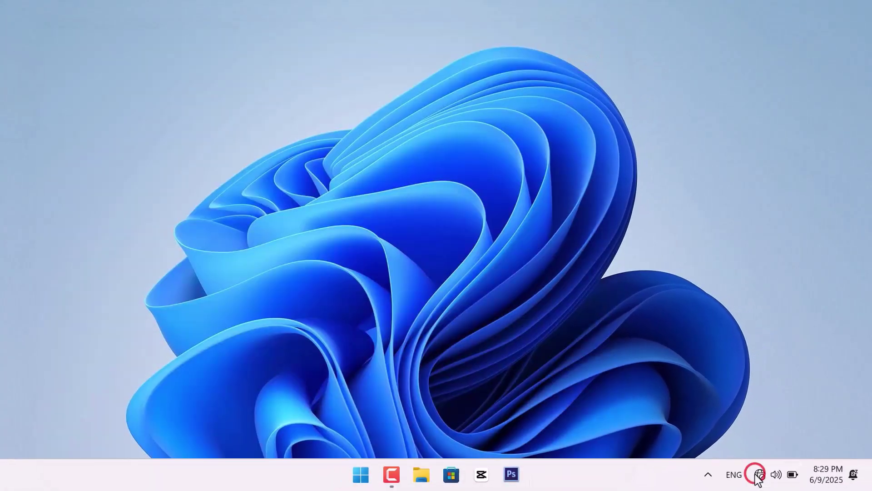
pyautogui.click(757, 474)
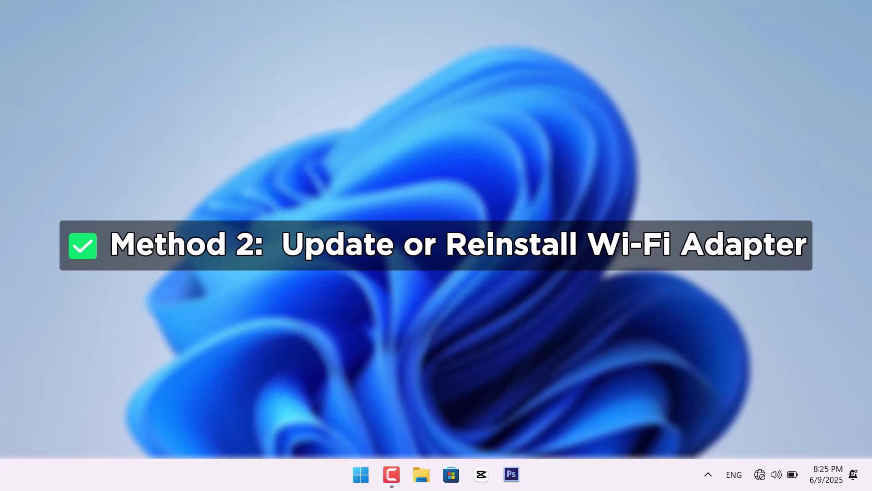
# Open Device Manager, expand Network adapters, and bring up the Intel Wi-Fi 6 AX200 adapter's actions.
pyautogui.rightClick(361, 475)
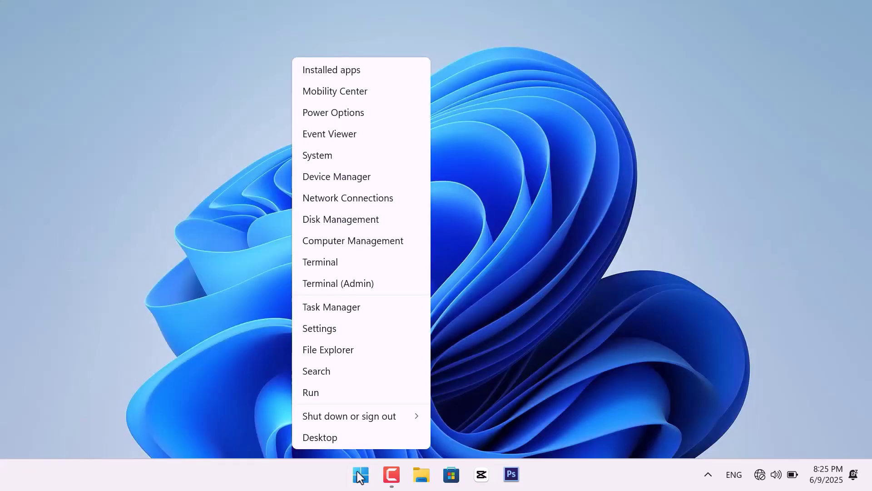
pyautogui.click(384, 182)
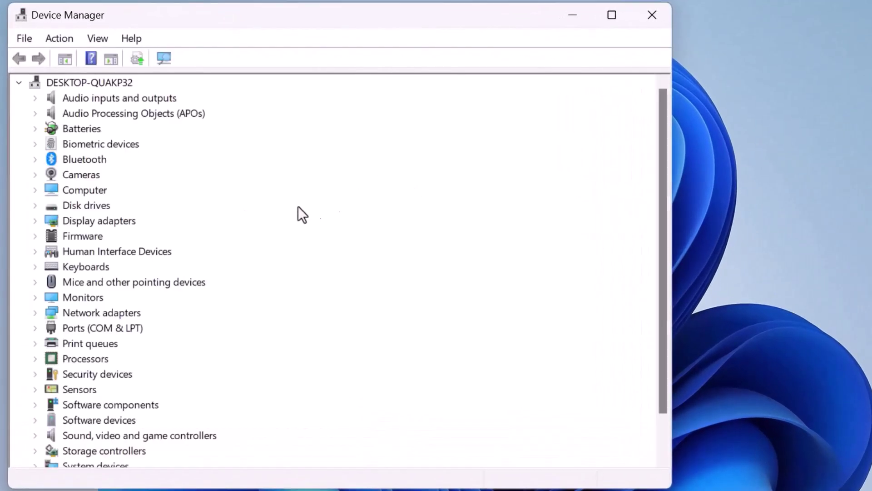
pyautogui.click(33, 316)
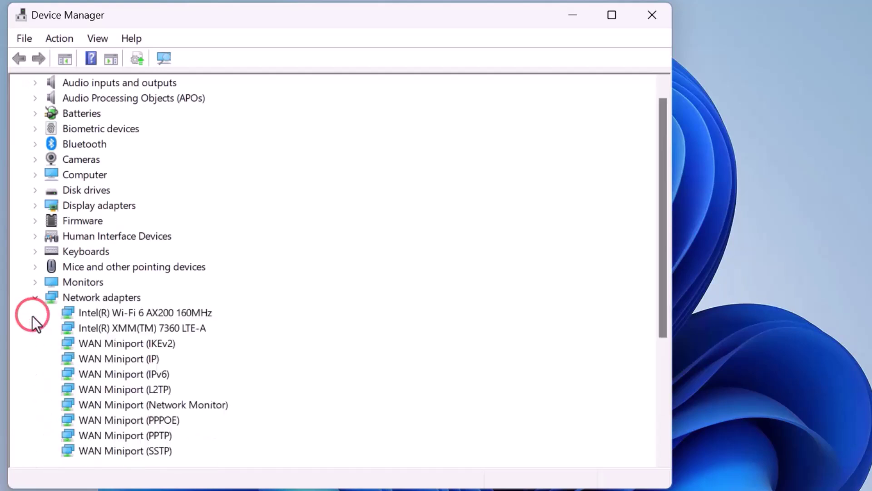
pyautogui.rightClick(129, 313)
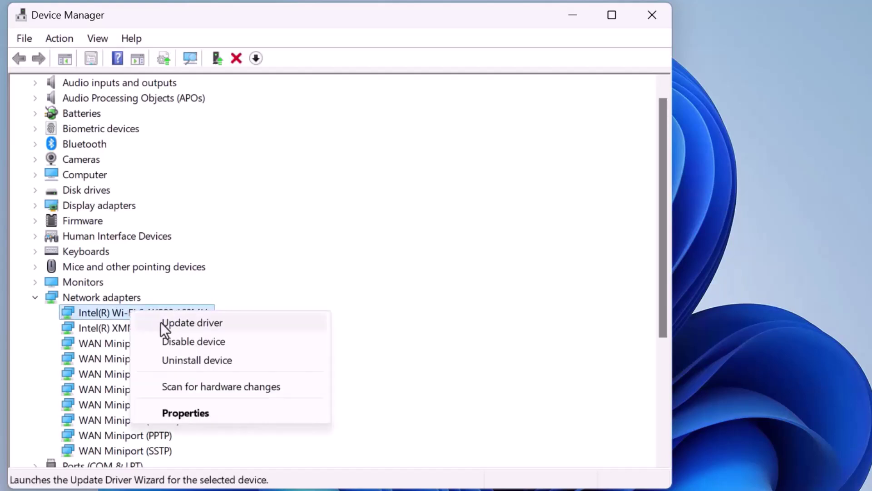
# Search automatically for a newer Intel Wi-Fi 6 AX200 driver, confirming the best one is installed.
pyautogui.click(182, 325)
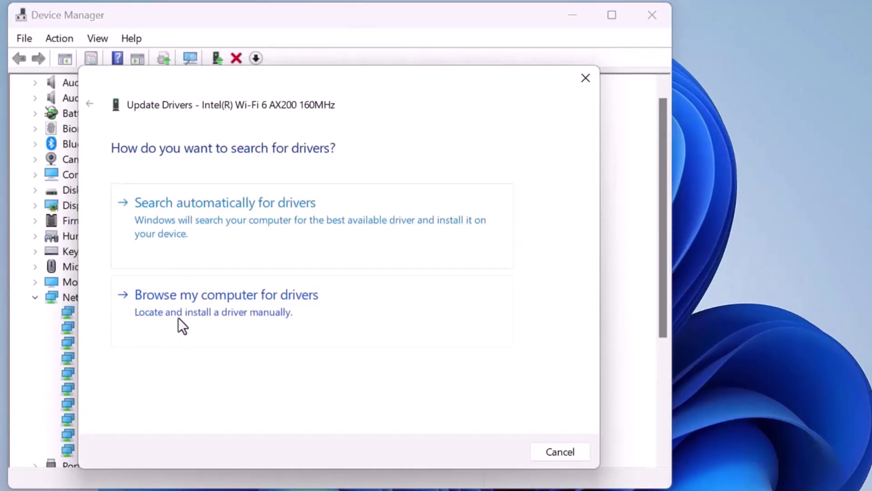
pyautogui.click(234, 222)
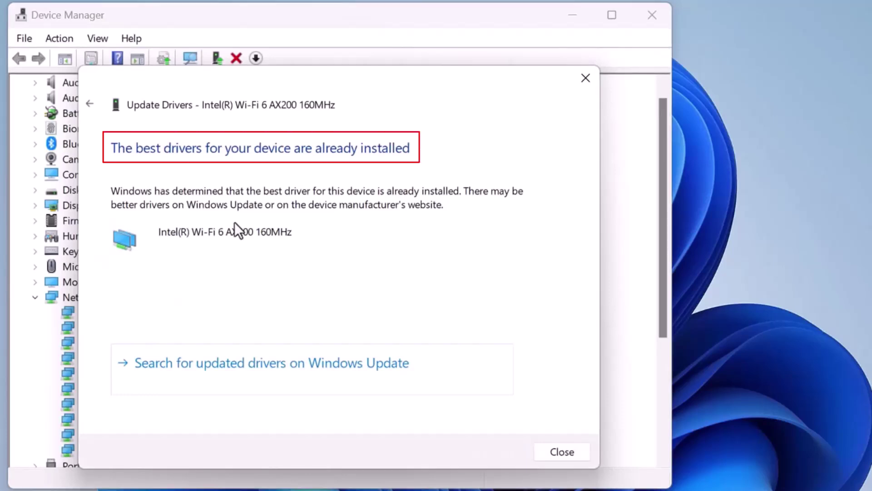
pyautogui.click(559, 453)
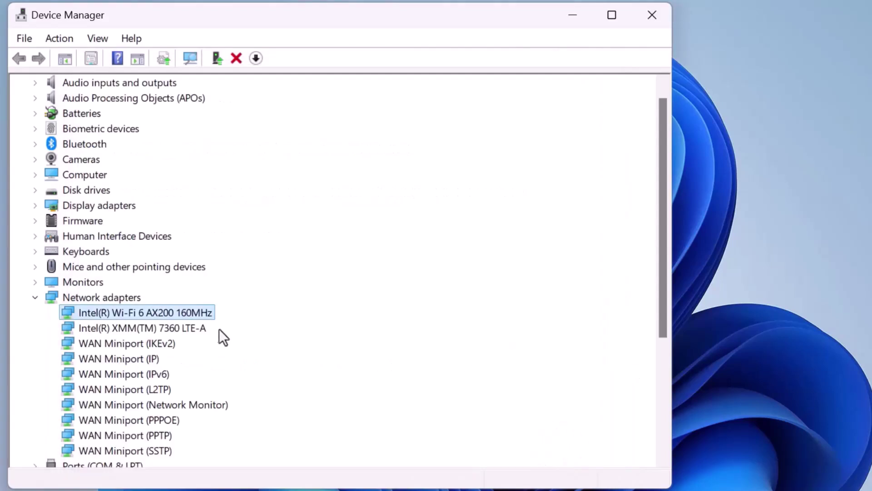
# Uninstall the Intel Wi-Fi 6 AX200 adapter and close Device Manager.
pyautogui.rightClick(199, 310)
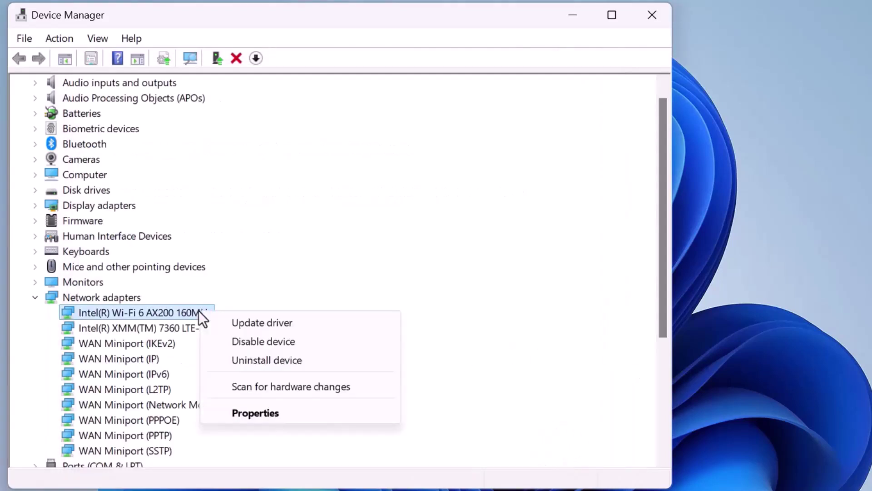
pyautogui.click(253, 355)
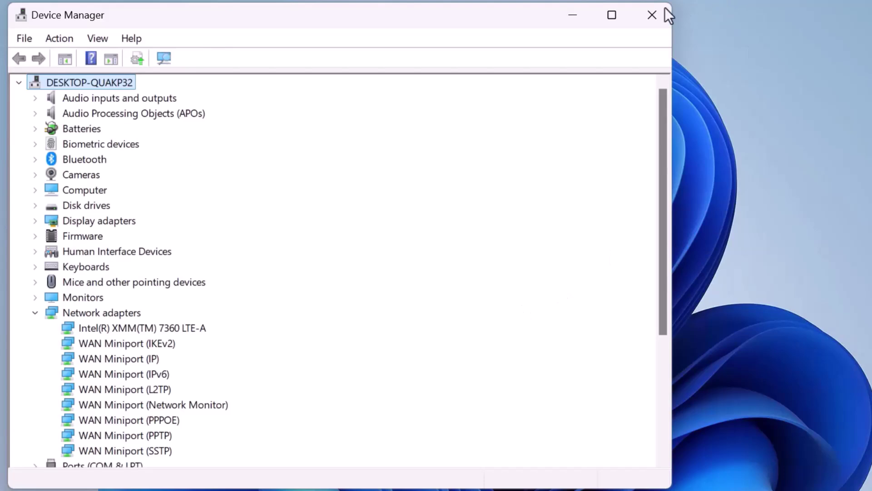
pyautogui.click(657, 11)
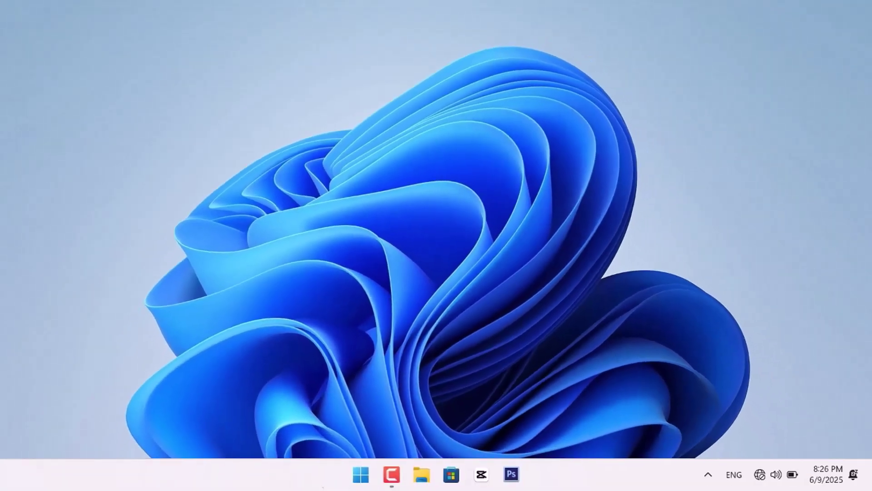
# Restart the computer from the Start menu, then check Wi-Fi status in Quick Settings.
pyautogui.click(360, 474)
pyautogui.click(605, 429)
pyautogui.click(759, 475)
# Search for cmd and run Command Prompt as administrator.
pyautogui.click(358, 475)
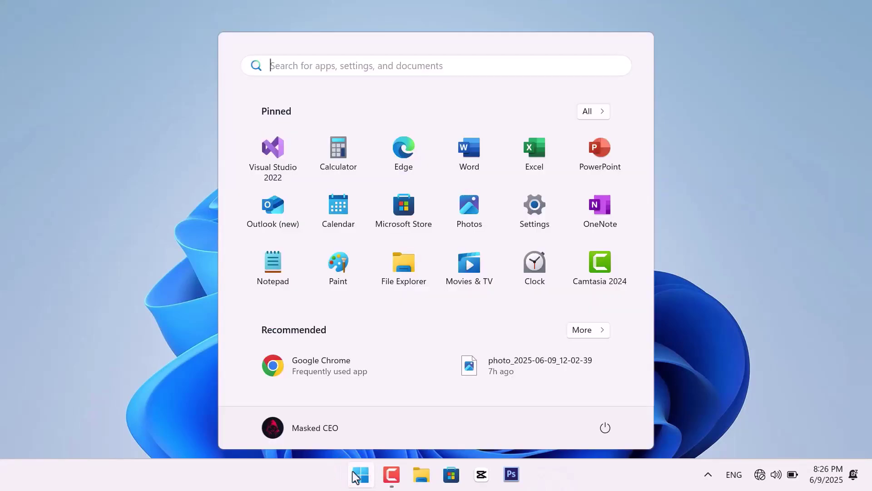
pyautogui.write('cmd')
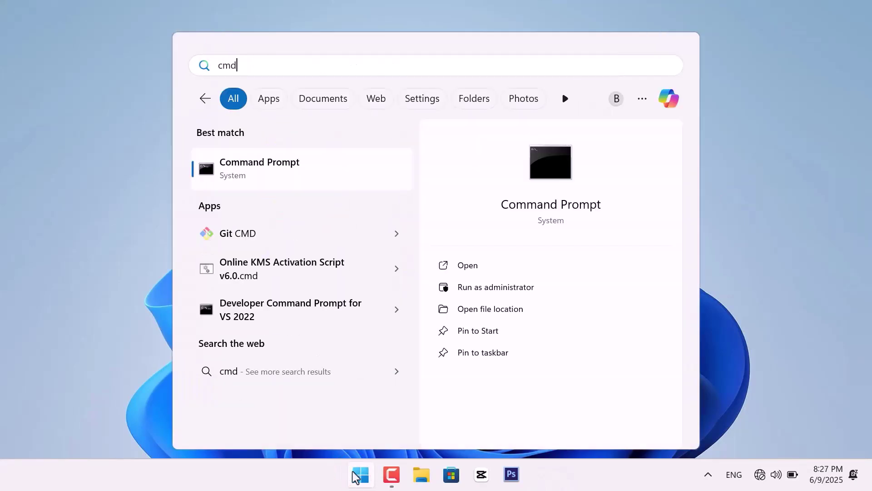
pyautogui.rightClick(271, 177)
pyautogui.click(348, 190)
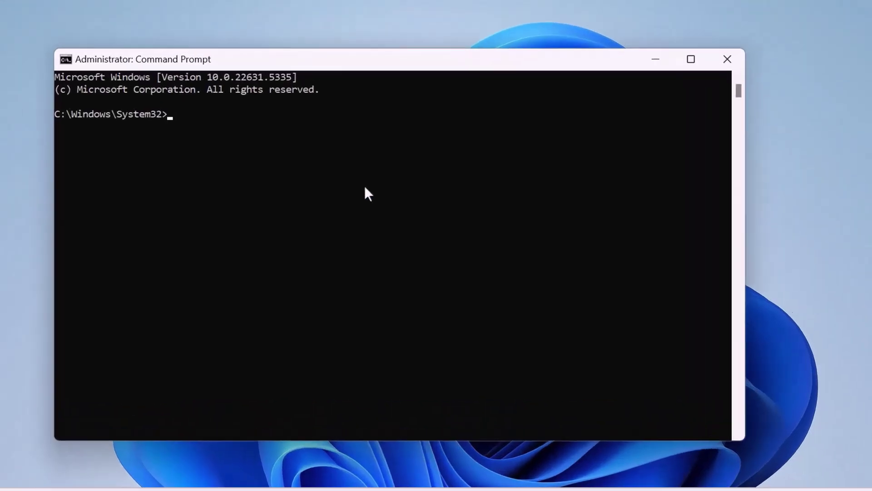
# Run netsh winsock reset, netsh int ip reset and ipconfig /flushdns, then close Command Prompt.
pyautogui.write('net')
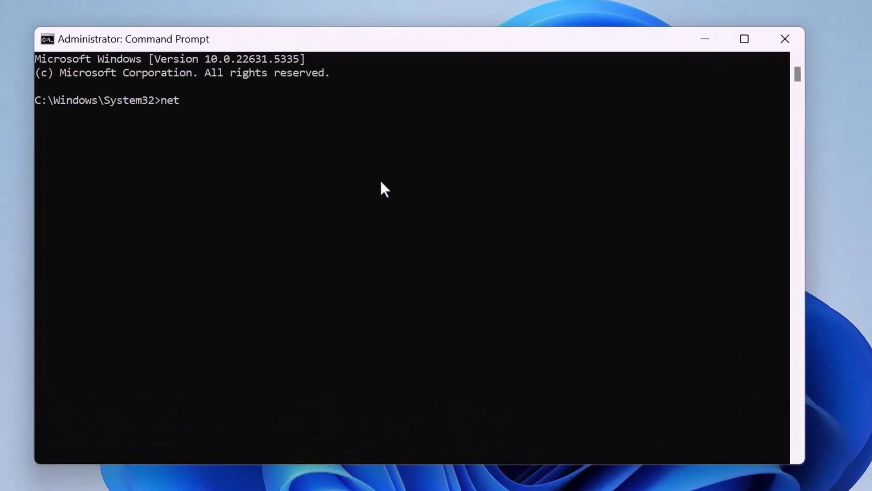
pyautogui.write('sh winsock reset')
pyautogui.press('Return')
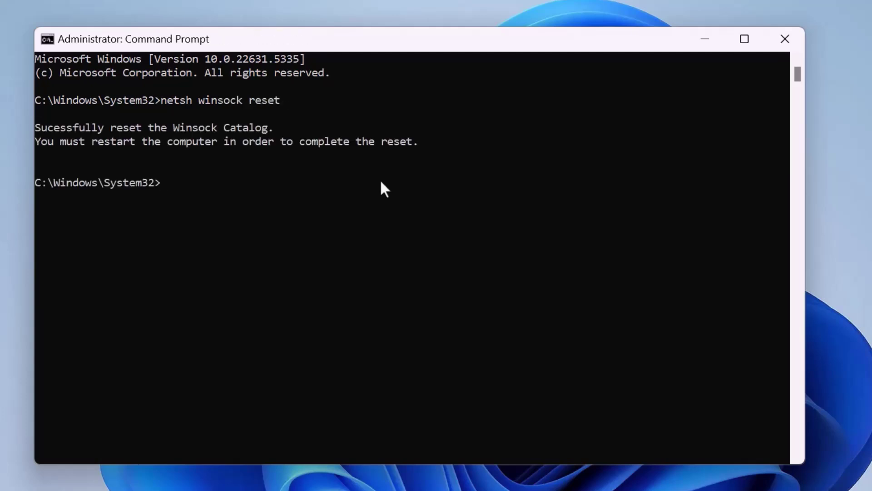
pyautogui.write('netsh int ip reset')
pyautogui.press('Return')
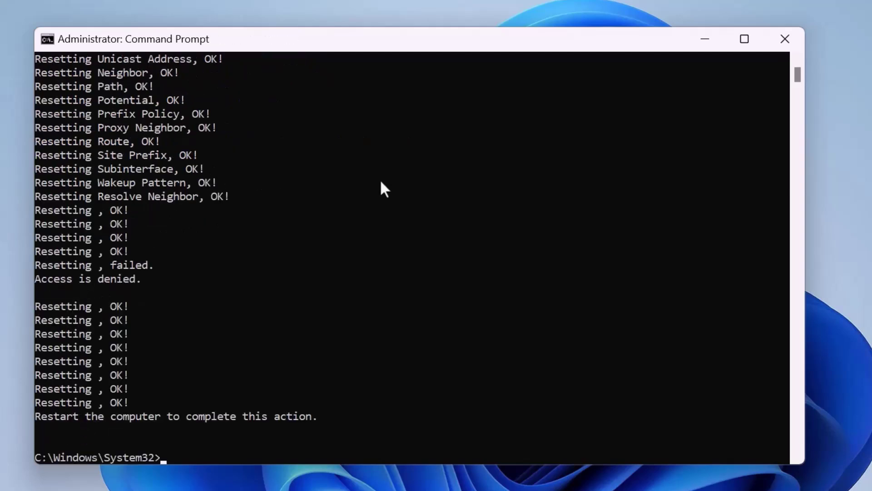
pyautogui.scroll(-5, 376, 228)
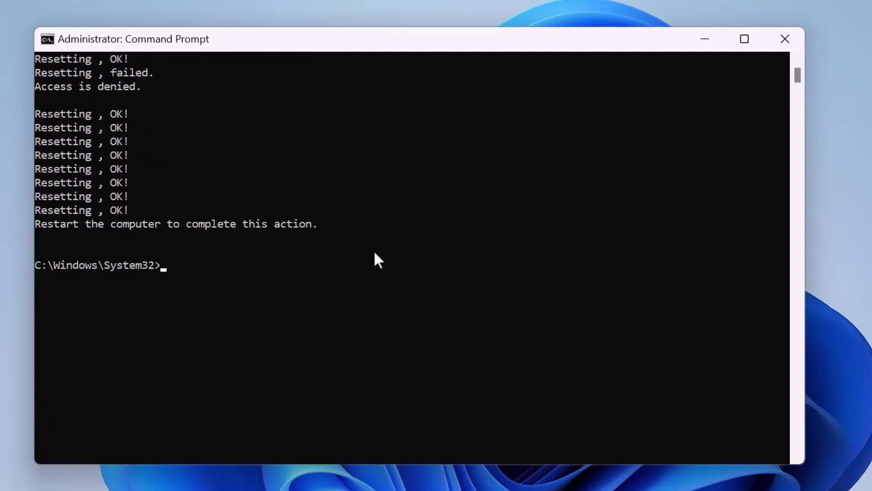
pyautogui.write('ipconfig /fl')
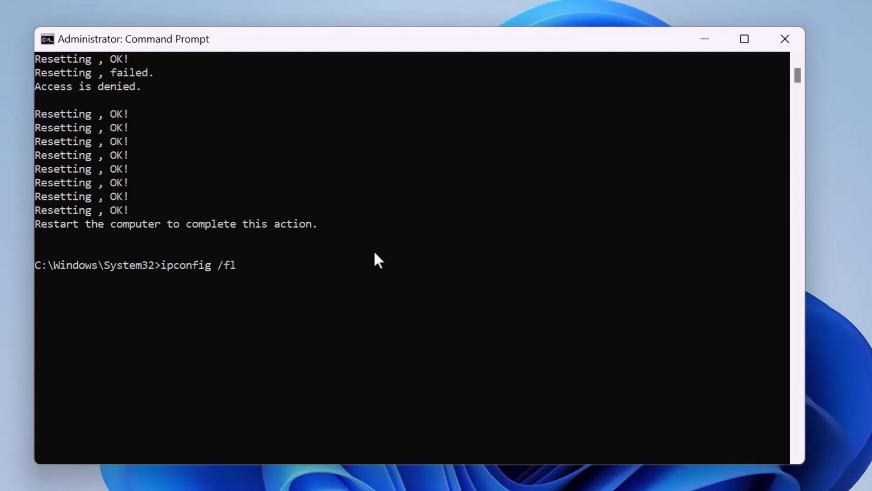
pyautogui.write('ushdns')
pyautogui.press('Return')
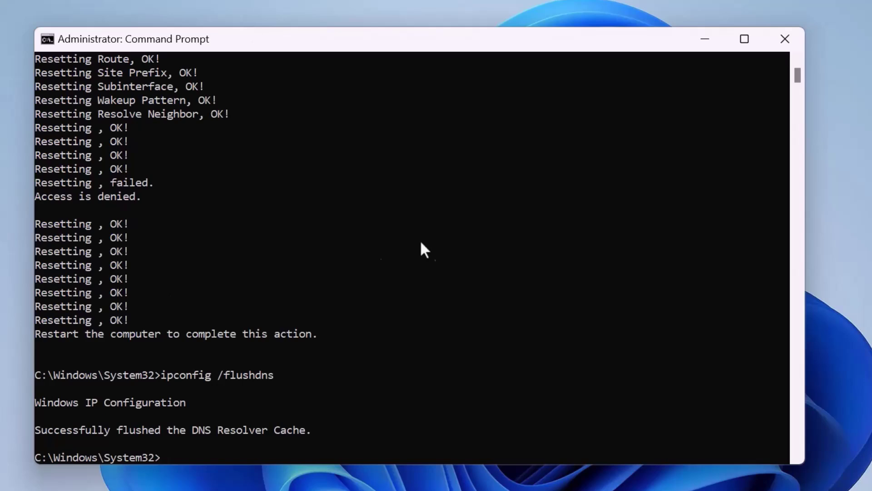
pyautogui.click(769, 40)
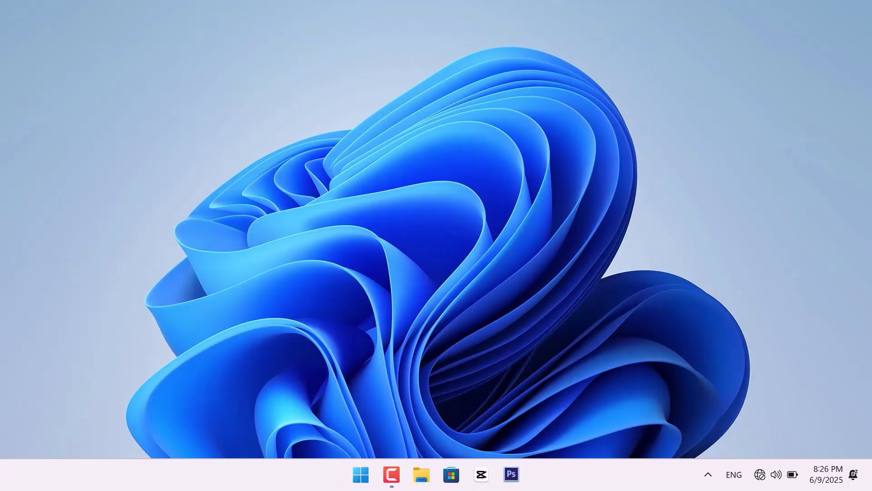
pyautogui.click(758, 473)
# Go to Settings > Network & internet > Advanced network settings > Network reset.
pyautogui.click(359, 478)
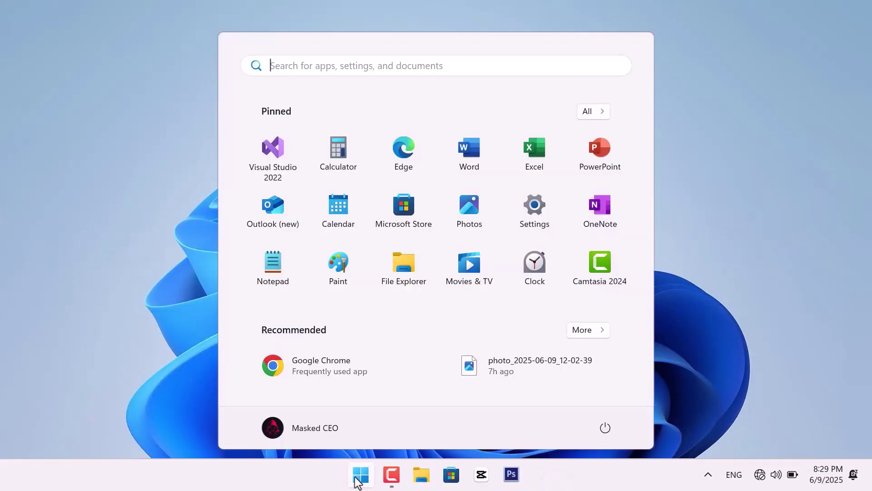
pyautogui.click(535, 209)
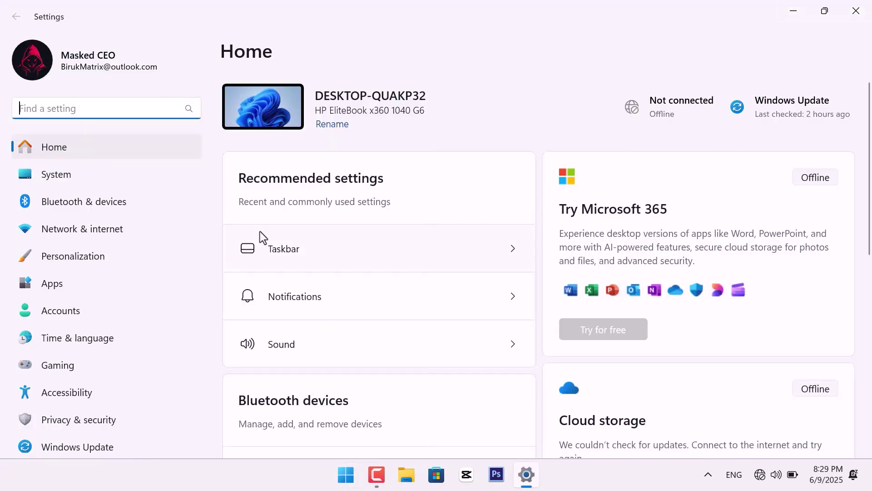
pyautogui.click(120, 226)
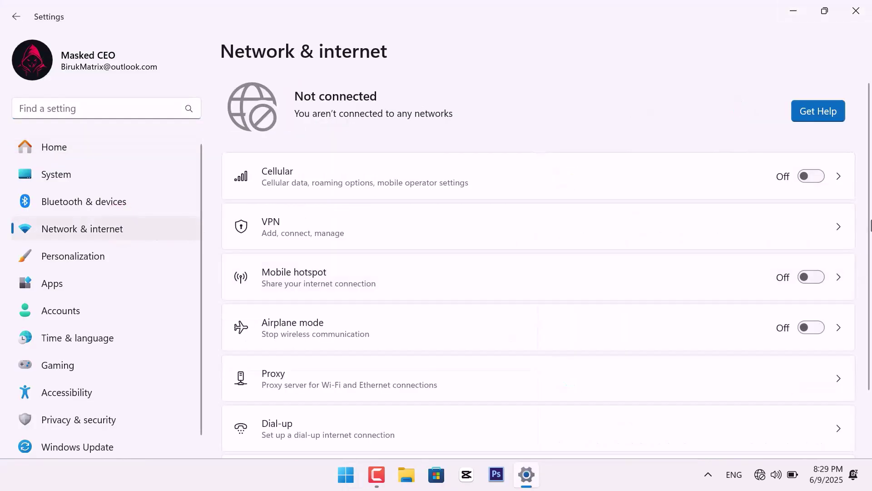
pyautogui.scroll(-3, 869, 264)
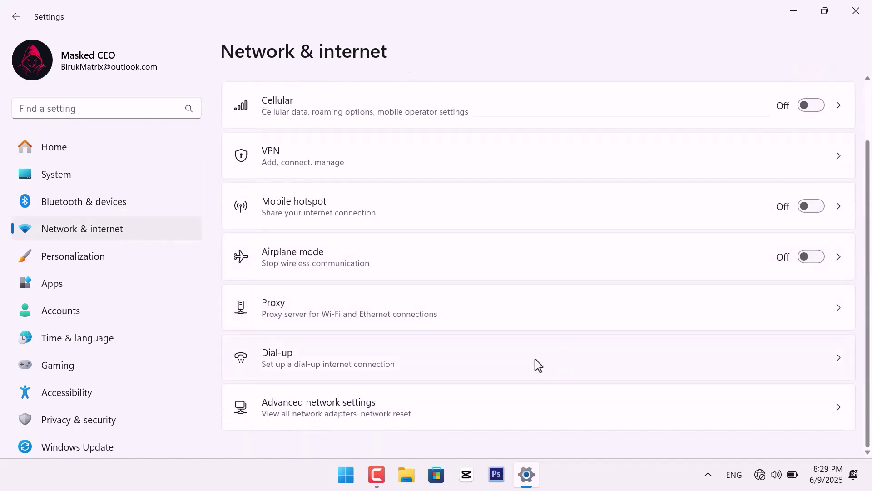
pyautogui.click(328, 408)
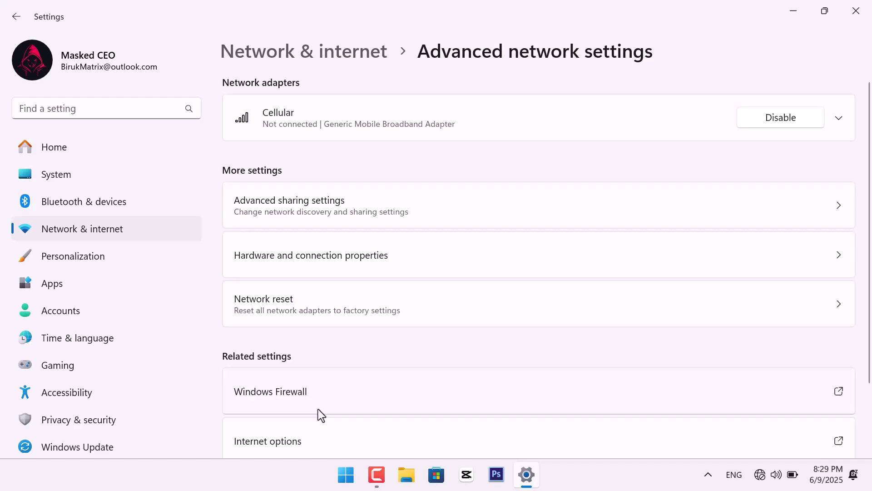
pyautogui.click(291, 309)
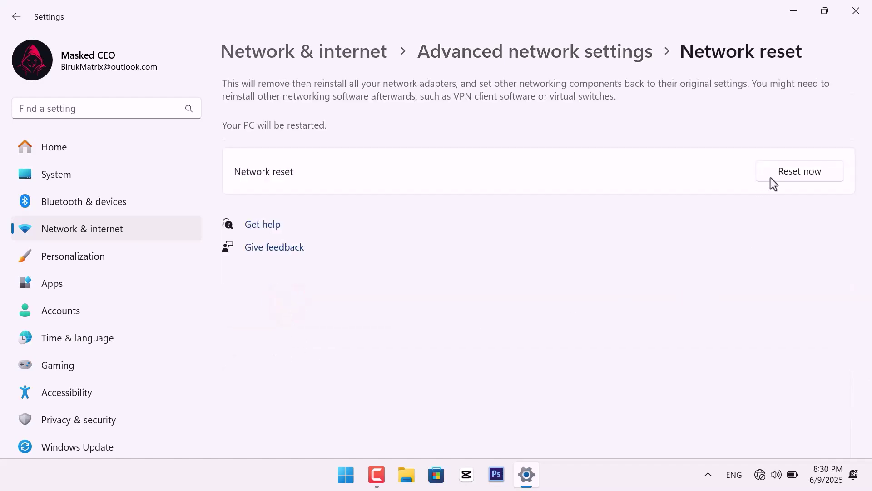
# Confirm Reset now for all network adapters and dismiss the 5-minute shutdown notice.
pyautogui.click(790, 173)
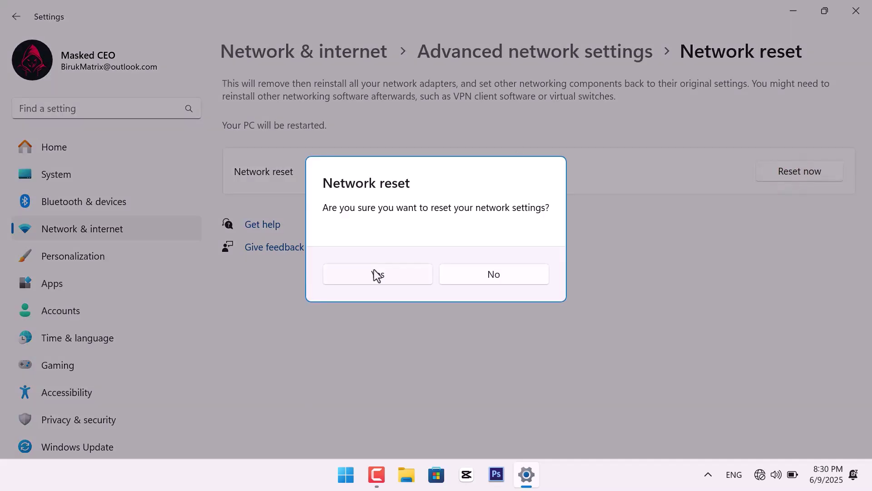
pyautogui.click(383, 272)
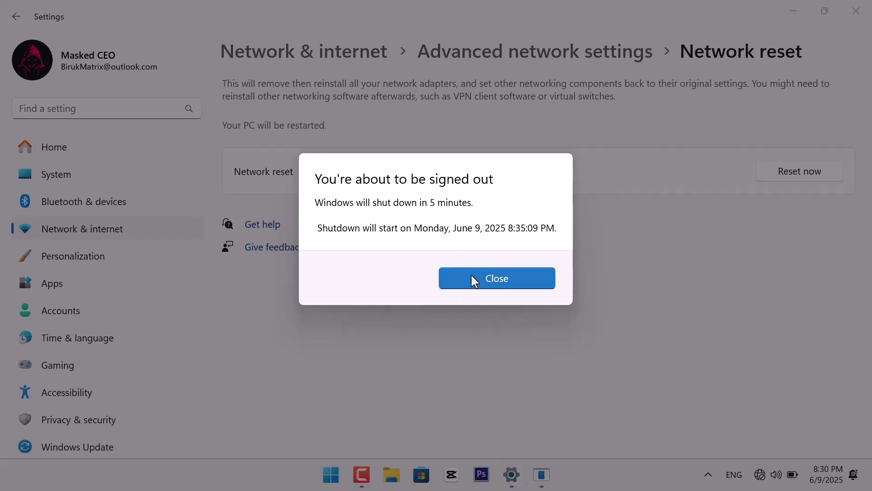
pyautogui.click(473, 274)
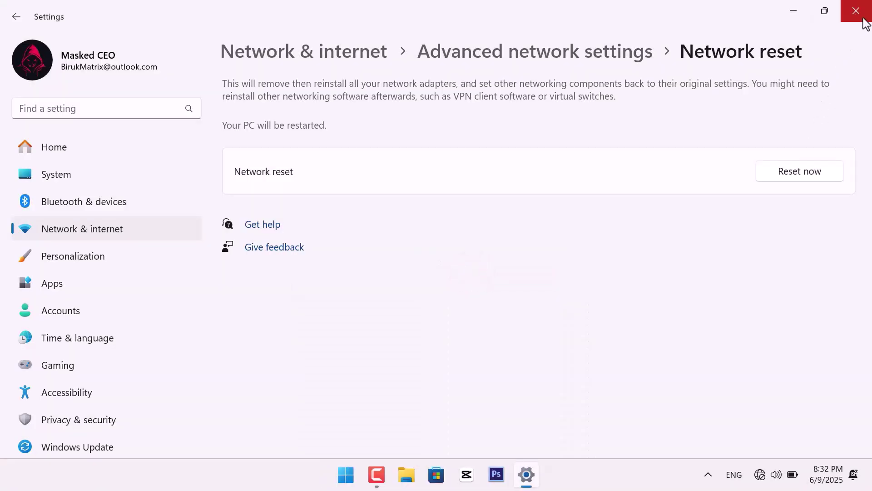
# Close Settings and restart Windows from the Start menu's power options.
pyautogui.click(863, 17)
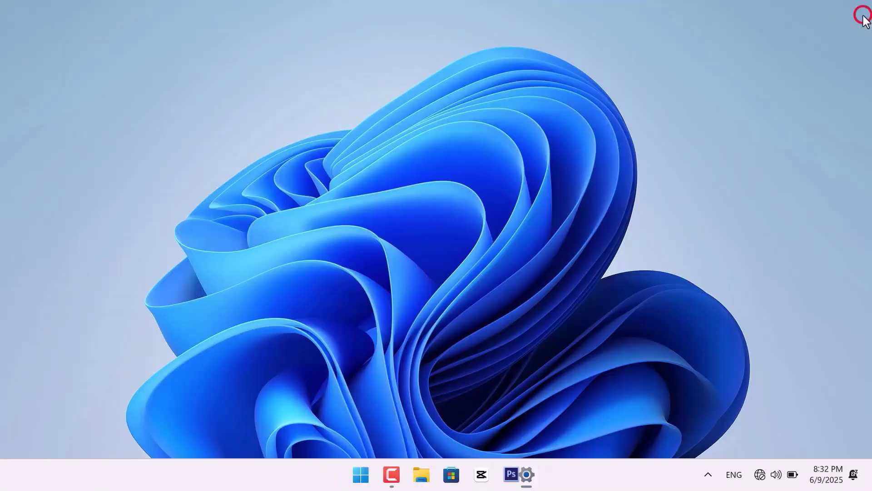
pyautogui.click(357, 472)
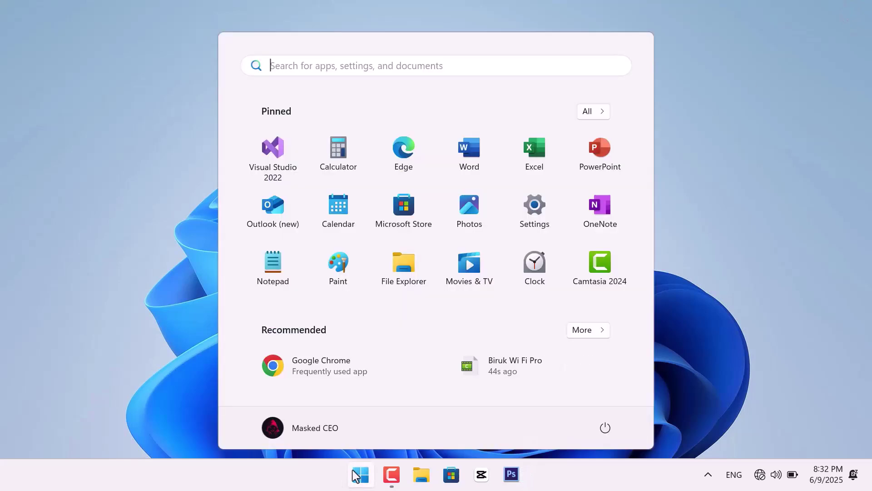
pyautogui.click(605, 429)
pyautogui.click(614, 402)
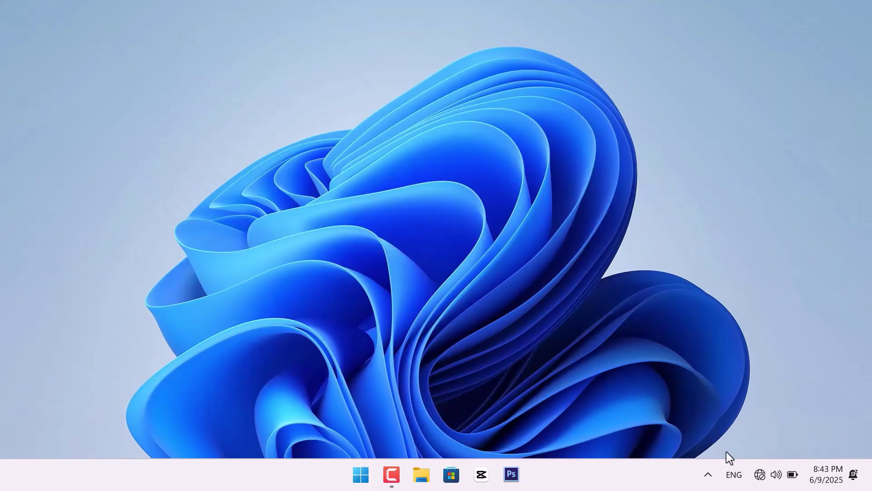
# Select the secured network in Quick Settings' Wi-Fi list and connect by entering its security key.
pyautogui.click(758, 473)
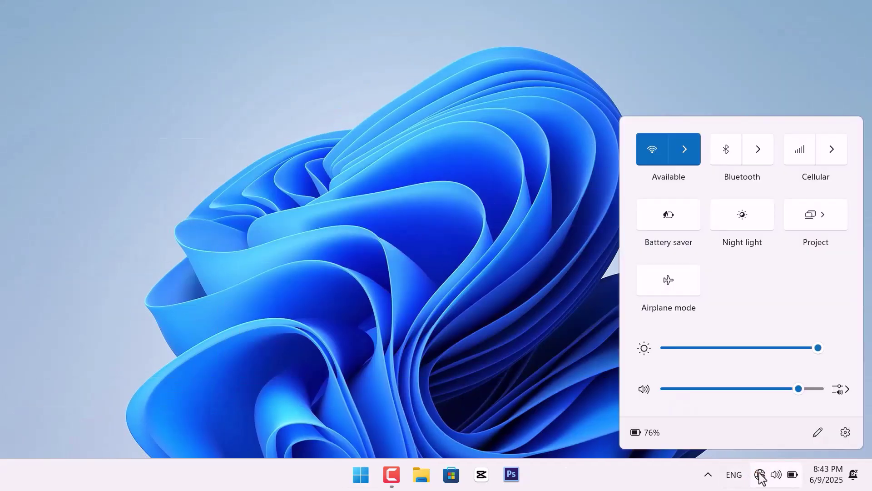
pyautogui.click(684, 156)
pyautogui.click(685, 168)
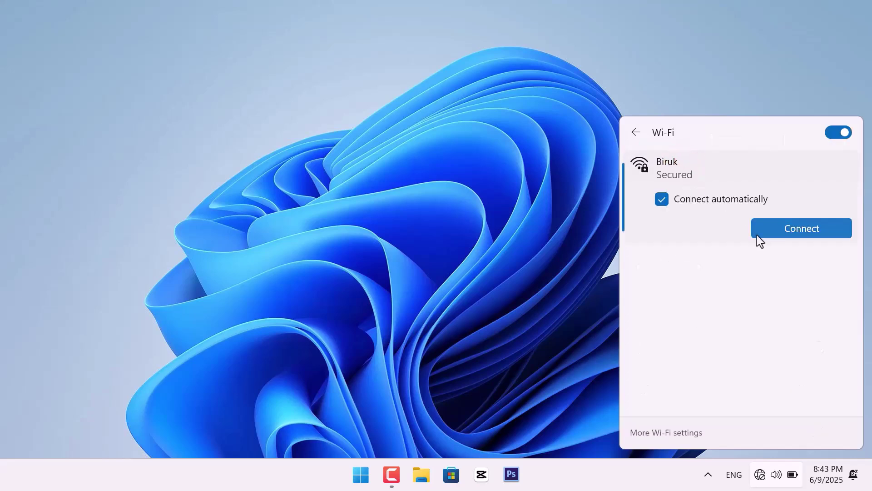
pyautogui.click(773, 232)
pyautogui.write('********')
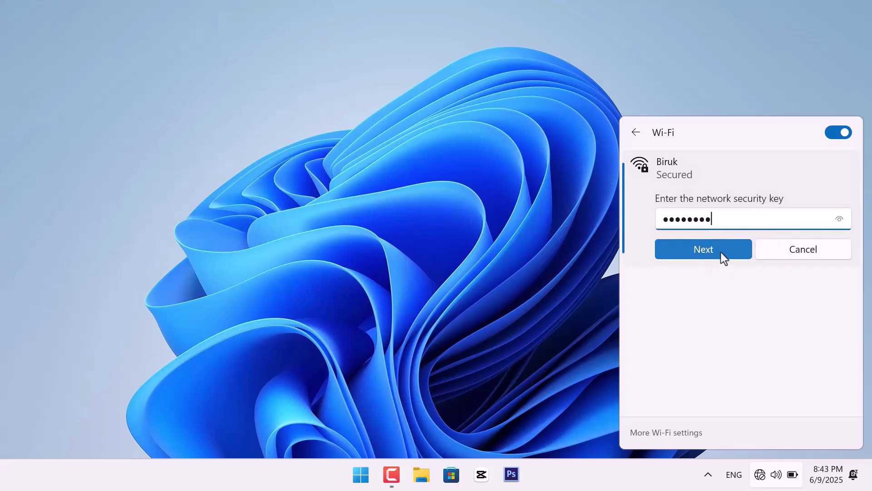
pyautogui.click(717, 250)
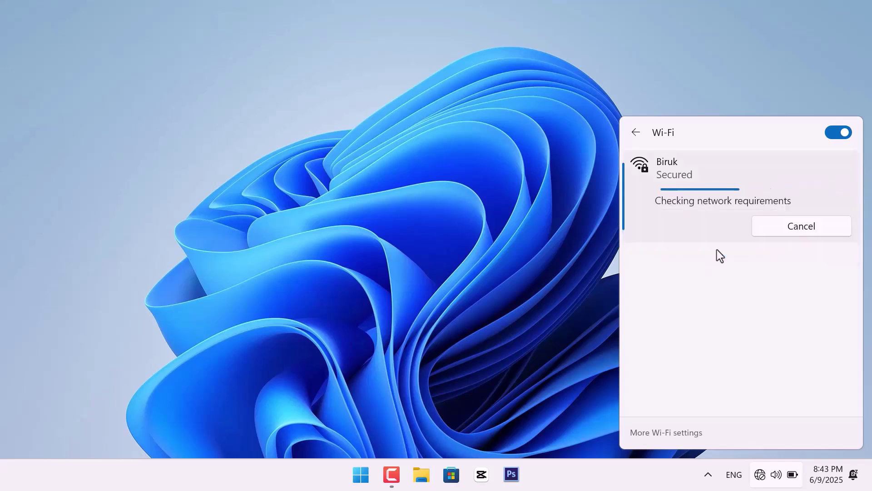